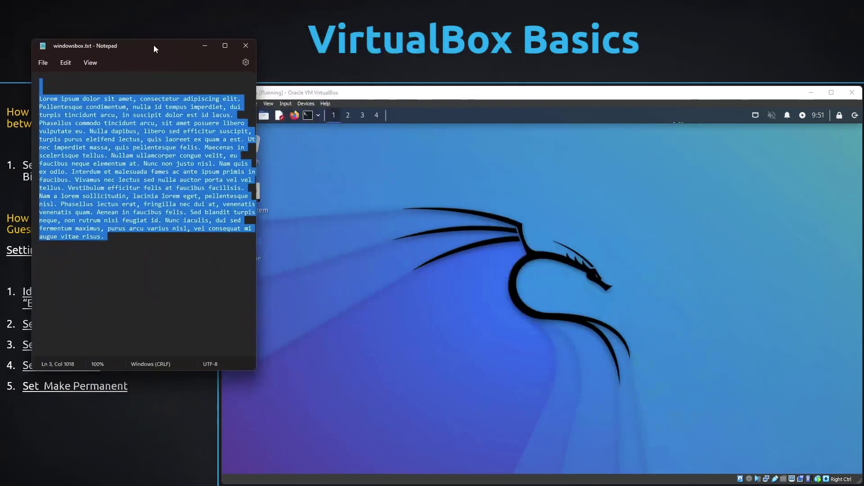
Step: Select all the lorem ipsum text in windowsbox.txt and copy it to the host clipboard
{"action": "left_click", "coordinate": [124, 298]}
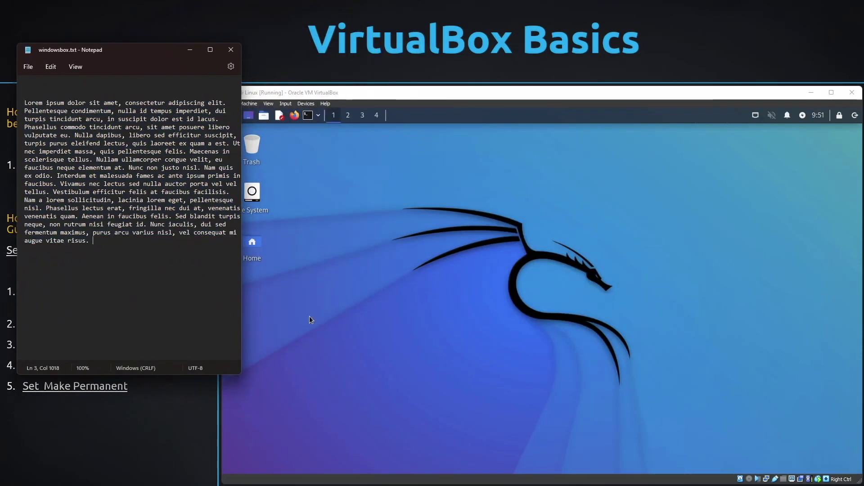
{"action": "key", "text": "ctrl+a"}
{"action": "right_click", "coordinate": [99, 179]}
{"action": "left_click", "coordinate": [117, 226]}
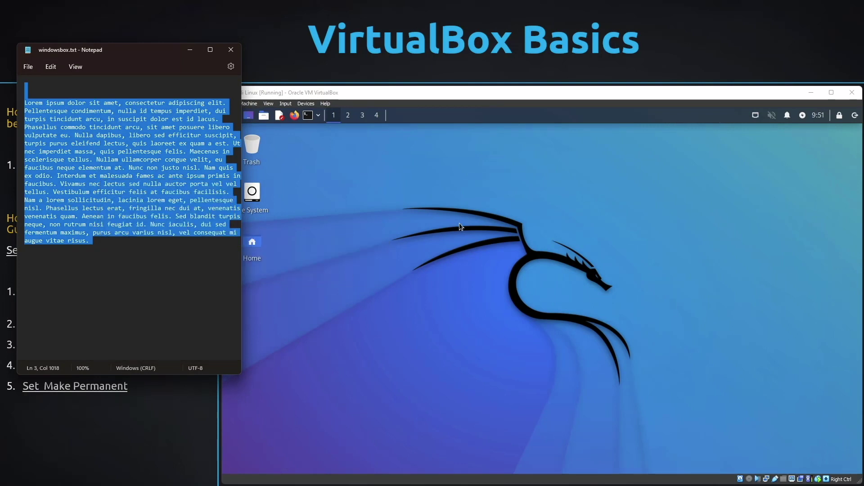
Step: Try to paste the copied text into a new Kali terminal, and minimize Notepad
{"action": "left_click", "coordinate": [313, 140]}
{"action": "left_click", "coordinate": [307, 117]}
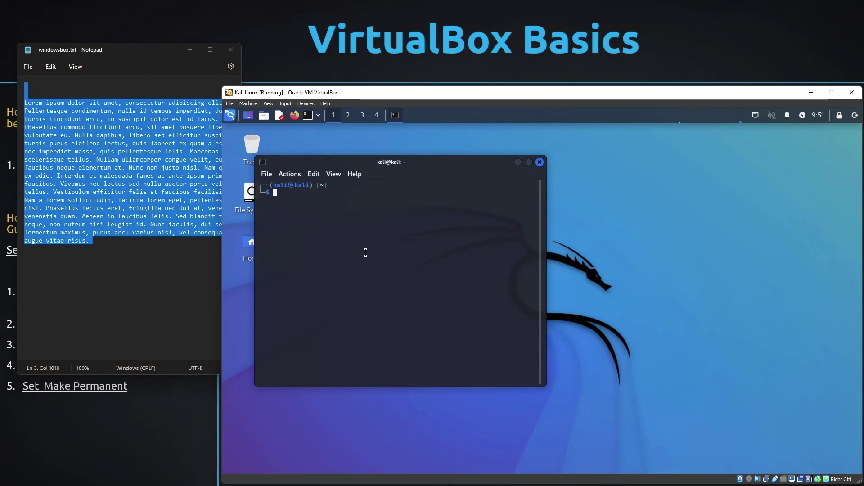
{"action": "right_click", "coordinate": [365, 253]}
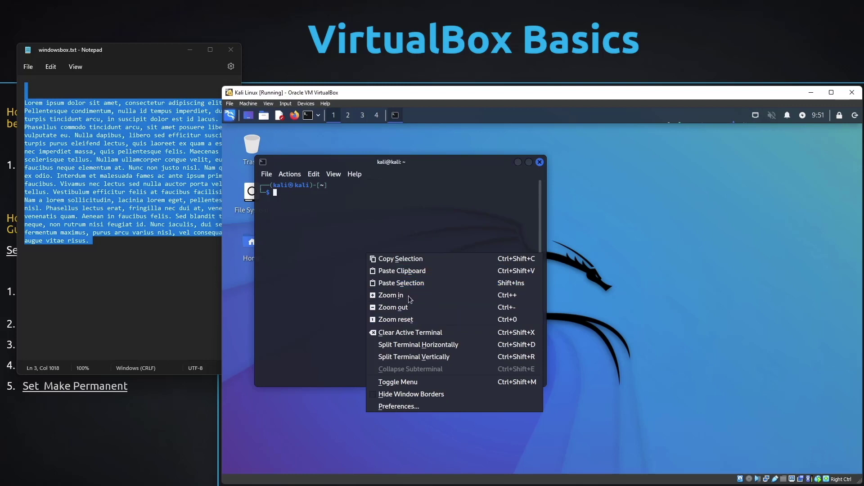
{"action": "left_click", "coordinate": [412, 272]}
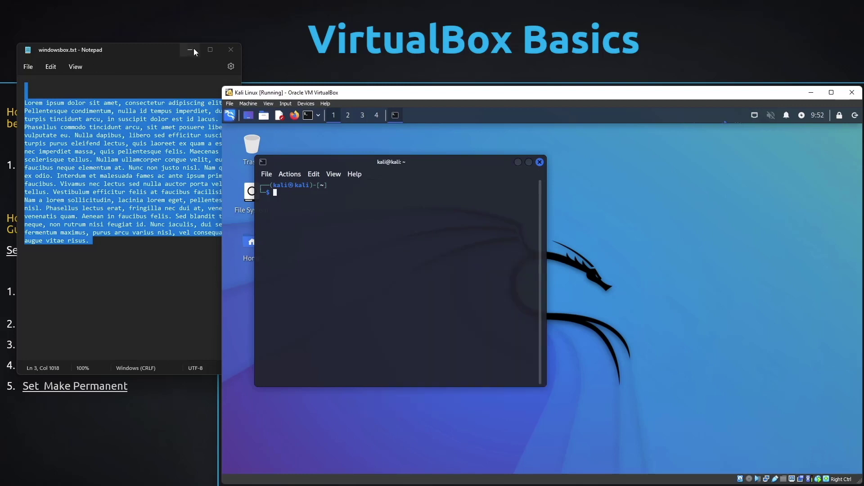
{"action": "left_click", "coordinate": [191, 49]}
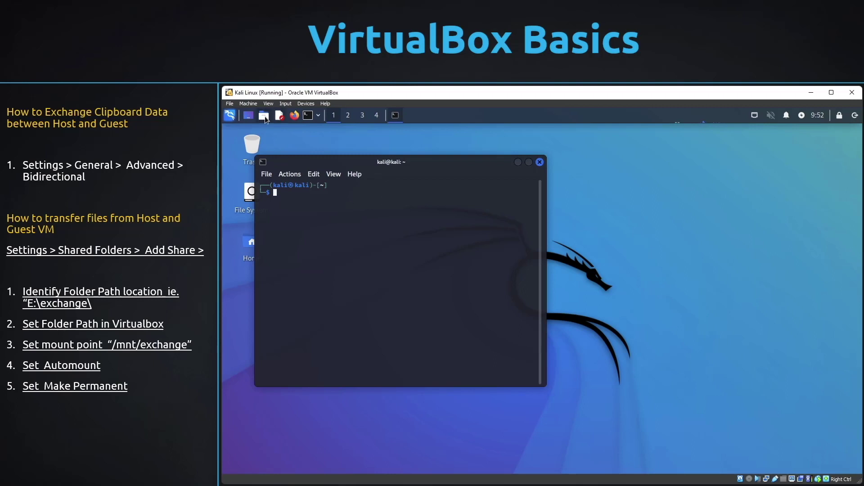
Step: Set the Kali Linux virtual machine's Shared Clipboard to Bidirectional and save the settings
{"action": "left_click", "coordinate": [229, 103]}
{"action": "mouse_move", "coordinate": [243, 104]}
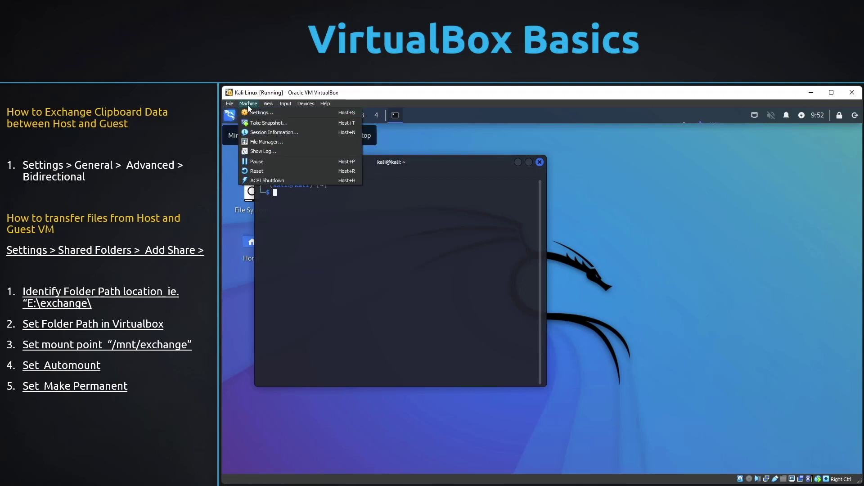
{"action": "left_click", "coordinate": [250, 113]}
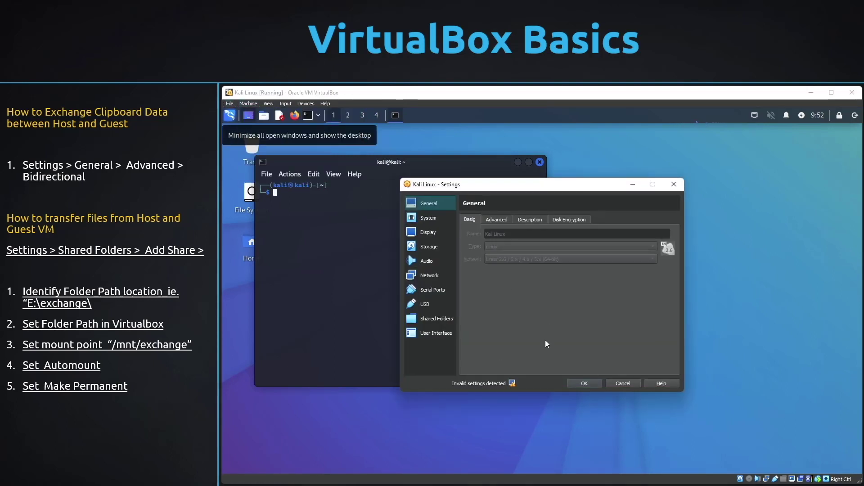
{"action": "left_click", "coordinate": [497, 220]}
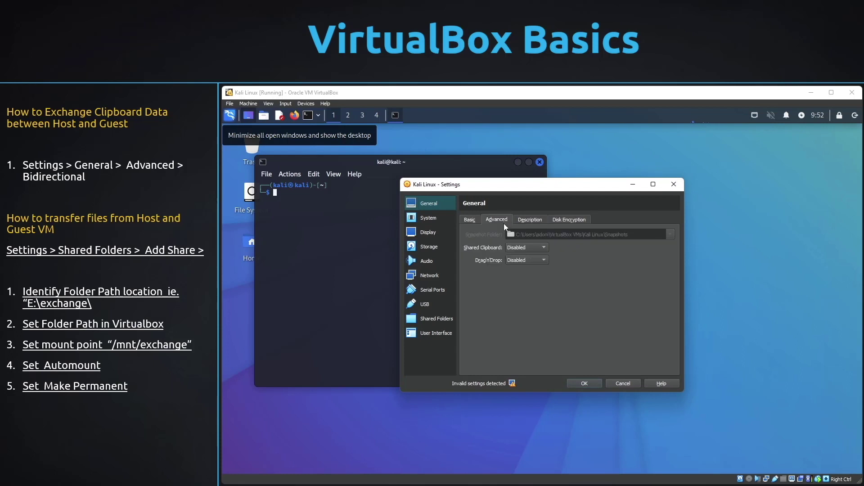
{"action": "left_click", "coordinate": [541, 247]}
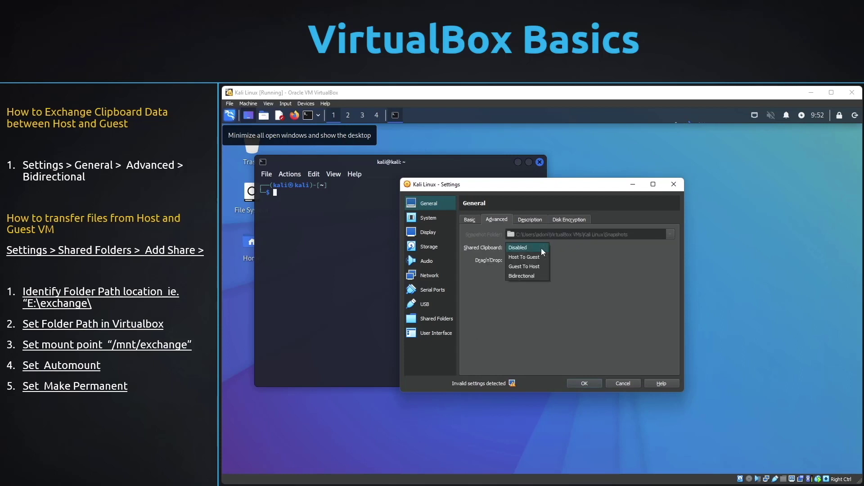
{"action": "left_click", "coordinate": [538, 276]}
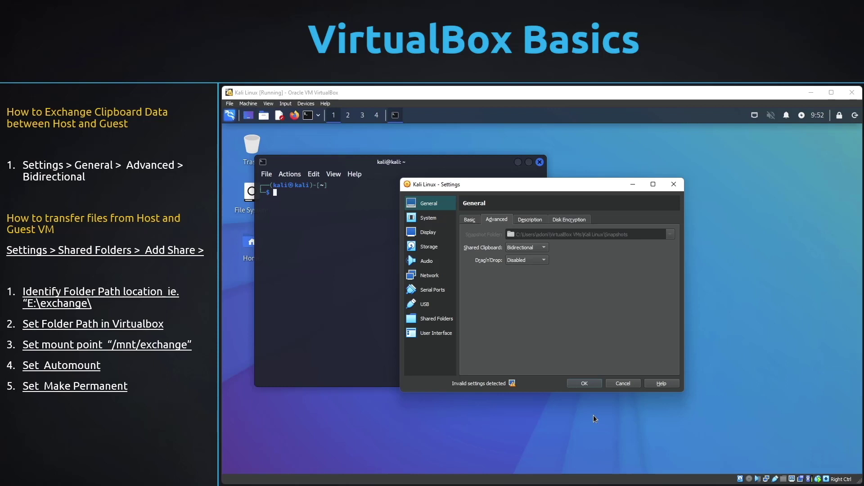
{"action": "left_click", "coordinate": [584, 383]}
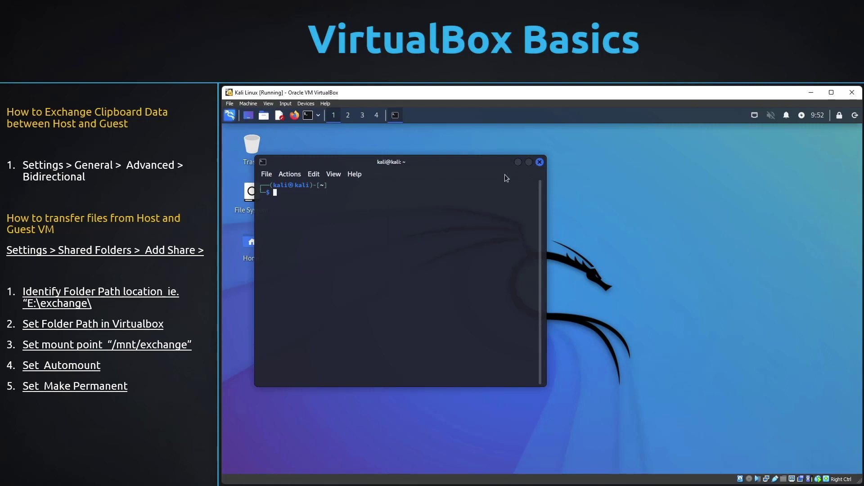
Step: Replace the open Kali terminal with a new one and try to paste the clipboard into it
{"action": "left_click", "coordinate": [540, 162]}
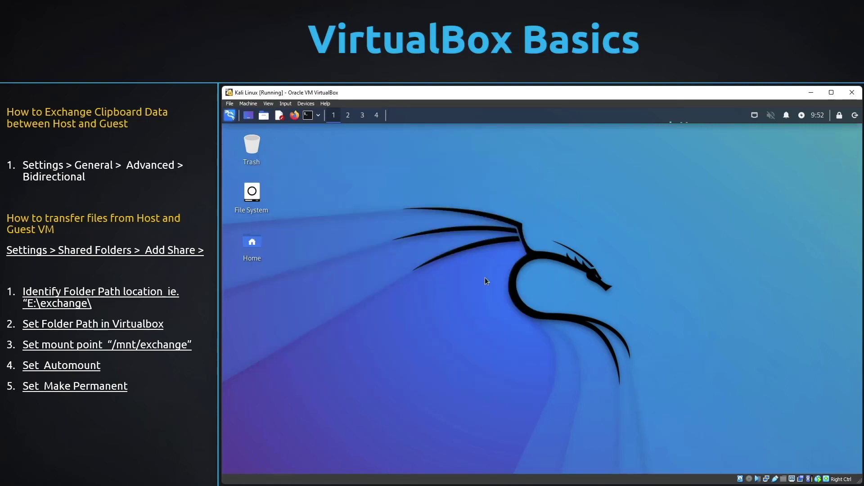
{"action": "left_click", "coordinate": [308, 116]}
{"action": "right_click", "coordinate": [342, 284]}
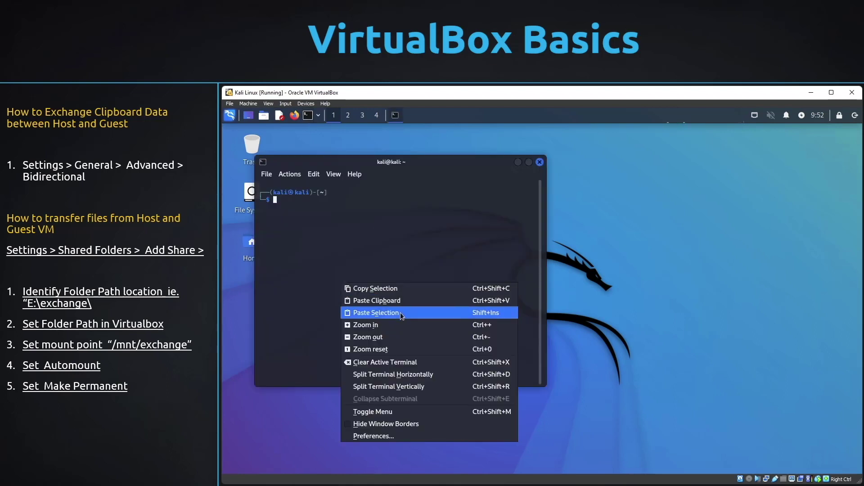
{"action": "left_click", "coordinate": [385, 300]}
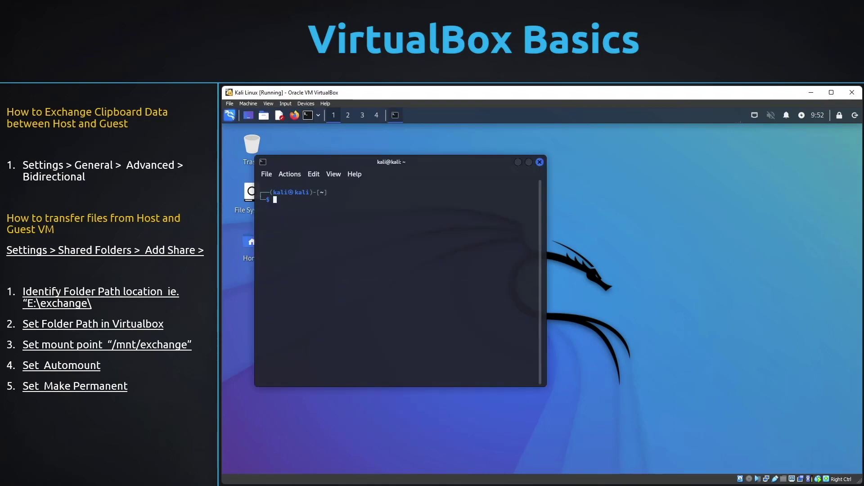
Step: Copy the selected windowsbox.txt text again, paste it into the Kali terminal, and minimize Notepad
{"action": "key", "text": "alt+Tab"}
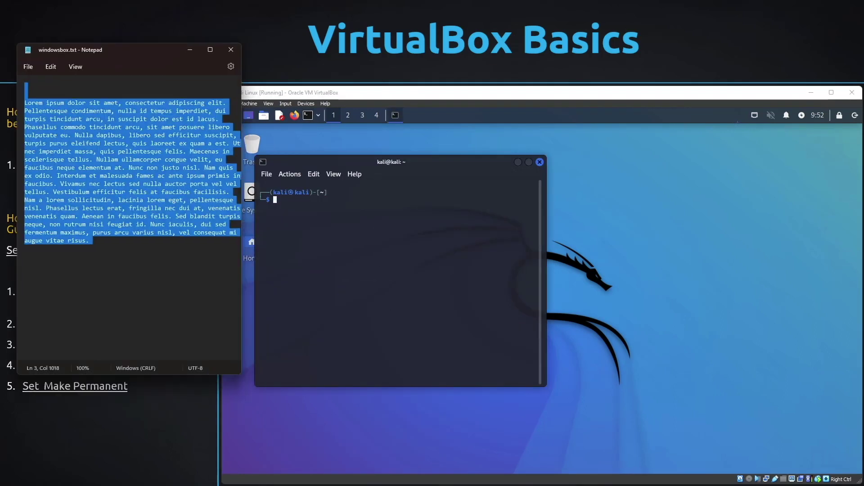
{"action": "right_click", "coordinate": [112, 173]}
{"action": "left_click", "coordinate": [149, 219]}
{"action": "left_click", "coordinate": [367, 290]}
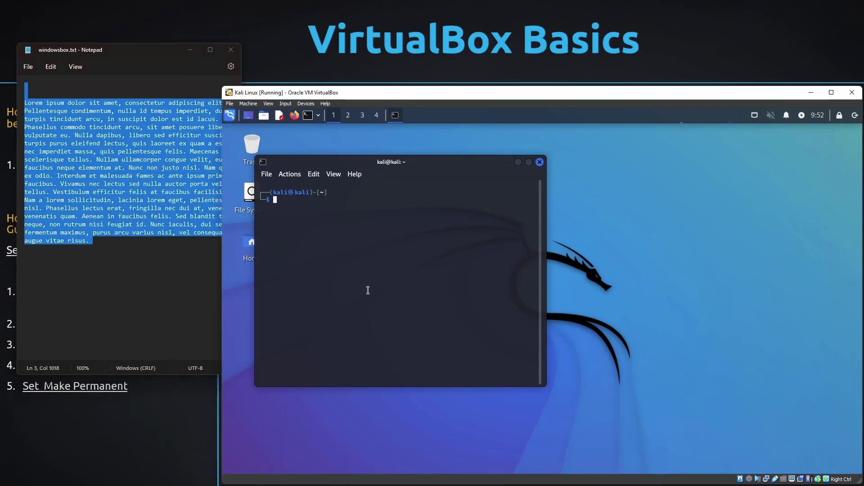
{"action": "key", "text": "ctrl+shift+v"}
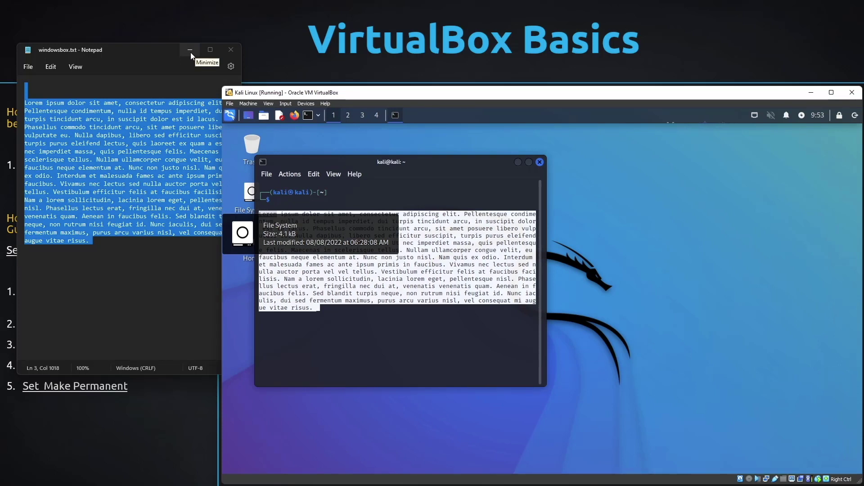
{"action": "left_click", "coordinate": [190, 51]}
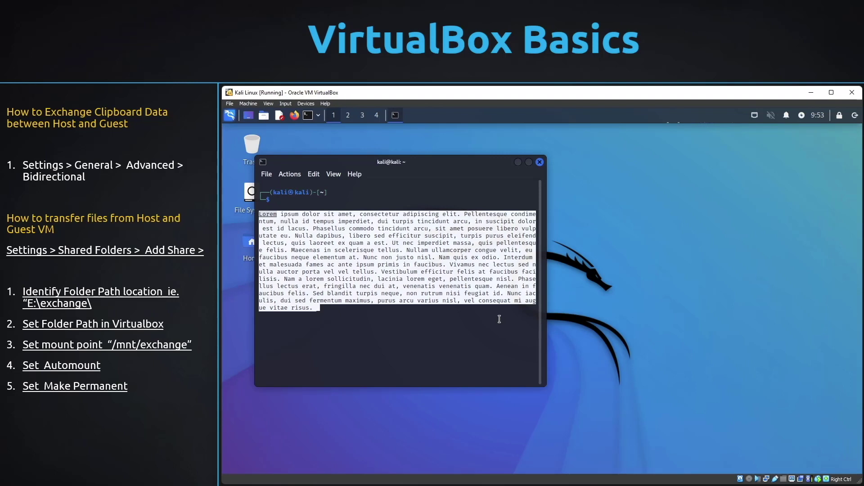
Step: List the root directory with "ls /" in a fresh Kali terminal, and close that terminal
{"action": "left_click", "coordinate": [540, 162]}
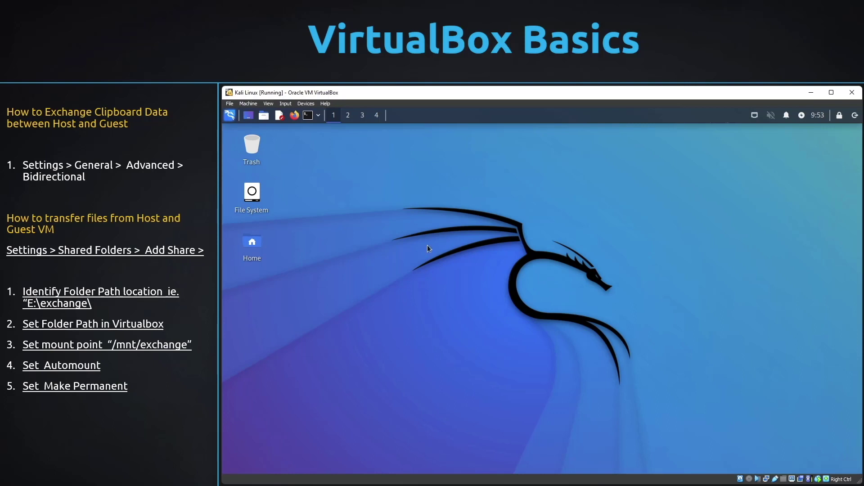
{"action": "left_click", "coordinate": [308, 116]}
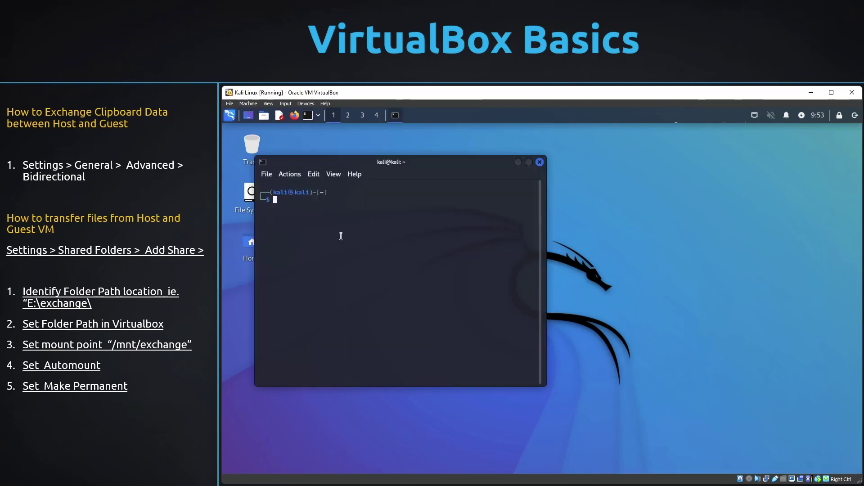
{"action": "type", "text": "ls /"}
{"action": "key", "text": "Return"}
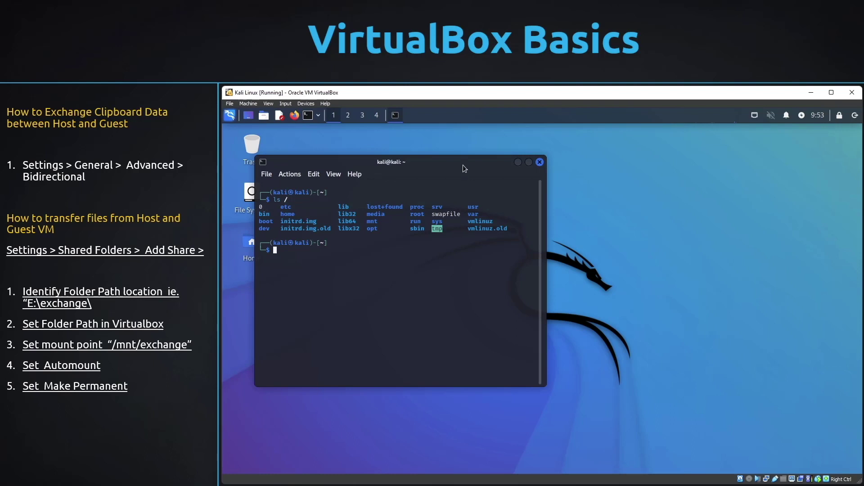
{"action": "left_click_drag", "start_coordinate": [462, 165], "coordinate": [603, 162]}
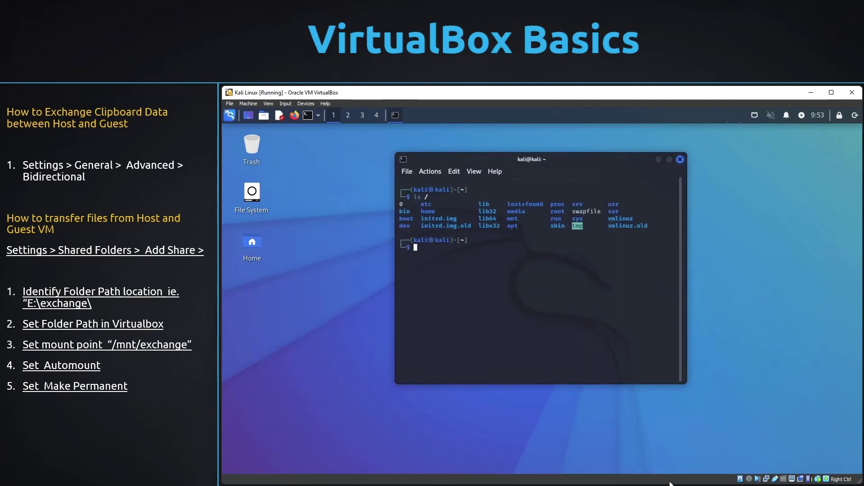
{"action": "left_click", "coordinate": [680, 160]}
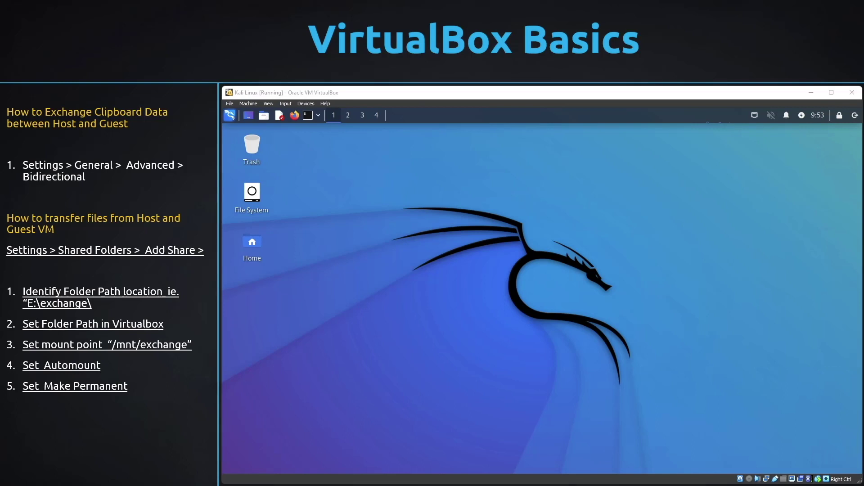
Step: Inspect the exchange folder on the host's E: drive in File Explorer, and minimize the window
{"action": "left_click_drag", "start_coordinate": [402, 485], "coordinate": [342, 54]}
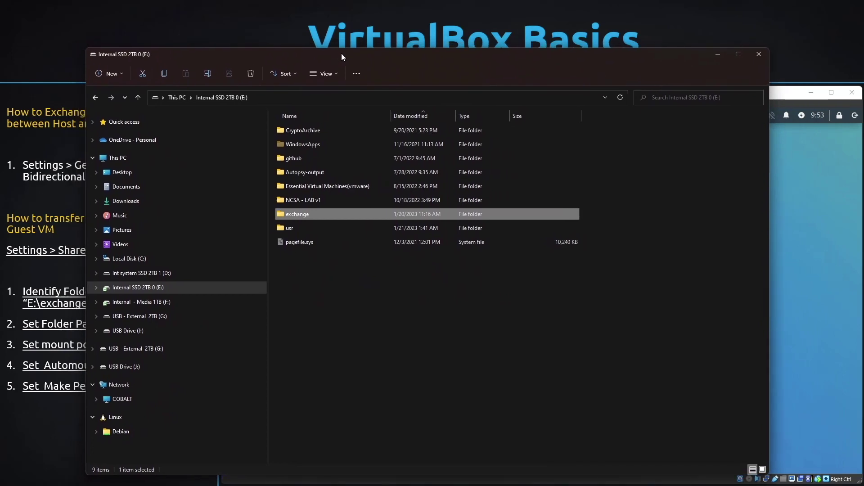
{"action": "left_click", "coordinate": [180, 288]}
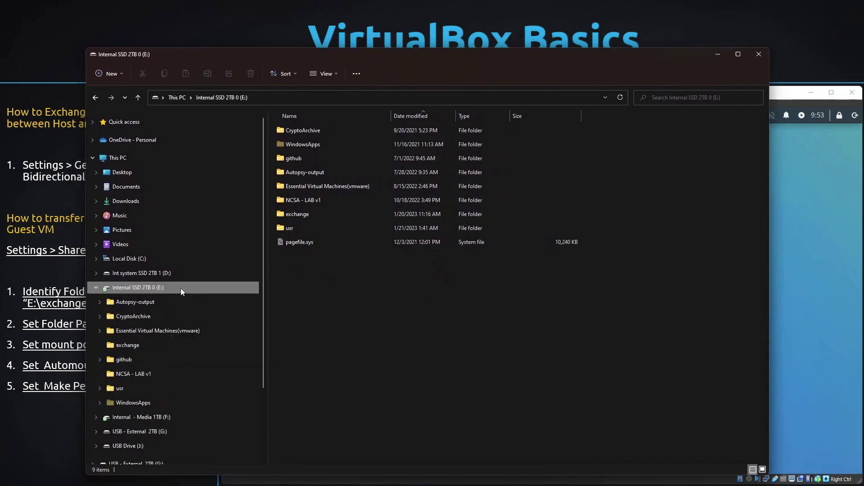
{"action": "double_click", "coordinate": [304, 212]}
{"action": "left_click_drag", "start_coordinate": [511, 165], "coordinate": [272, 135]}
{"action": "left_click", "coordinate": [573, 304]}
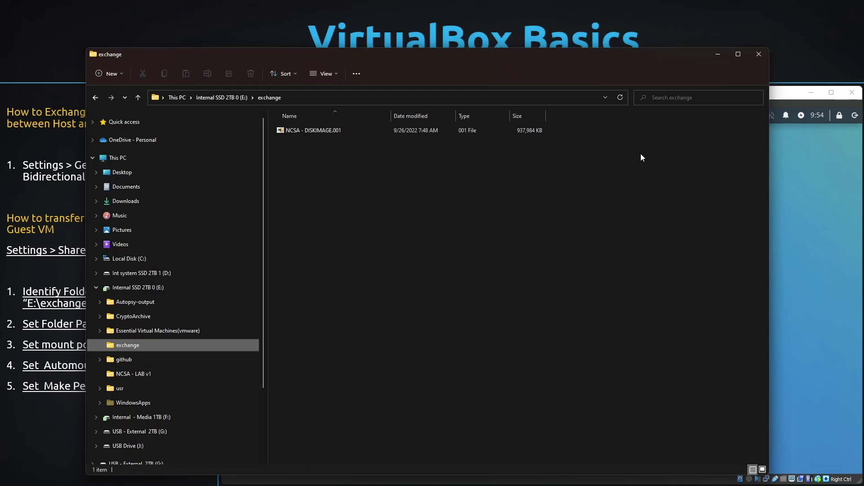
{"action": "left_click", "coordinate": [717, 54]}
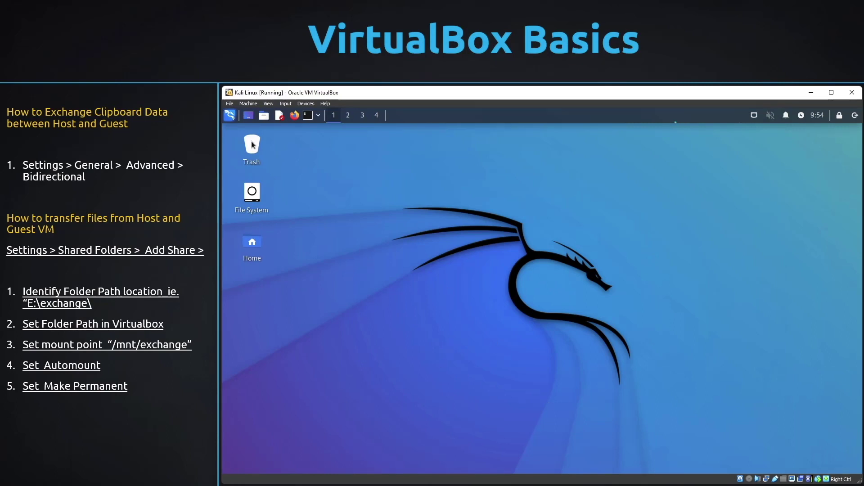
Step: Open the Shared Folders settings of the Kali Linux virtual machine
{"action": "left_click", "coordinate": [247, 104]}
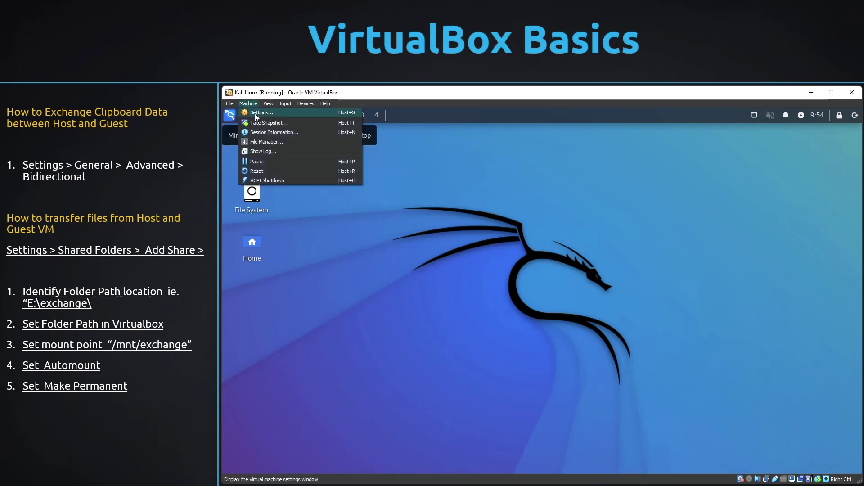
{"action": "left_click", "coordinate": [256, 114]}
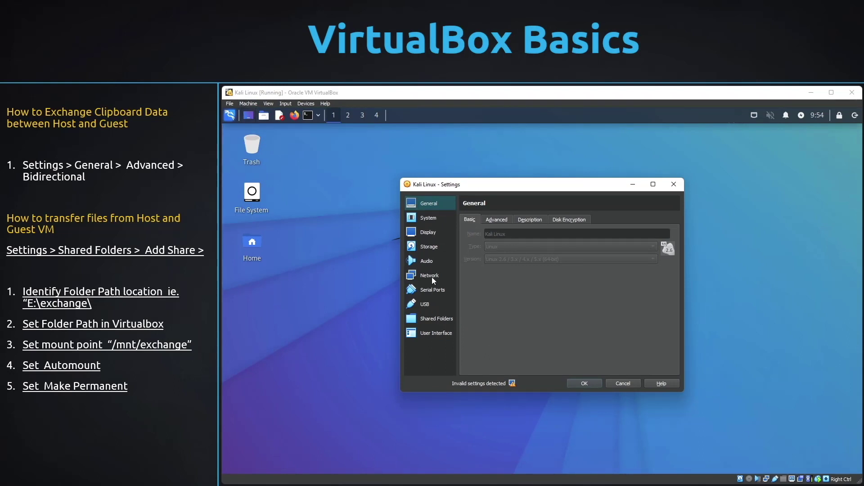
{"action": "left_click", "coordinate": [426, 319]}
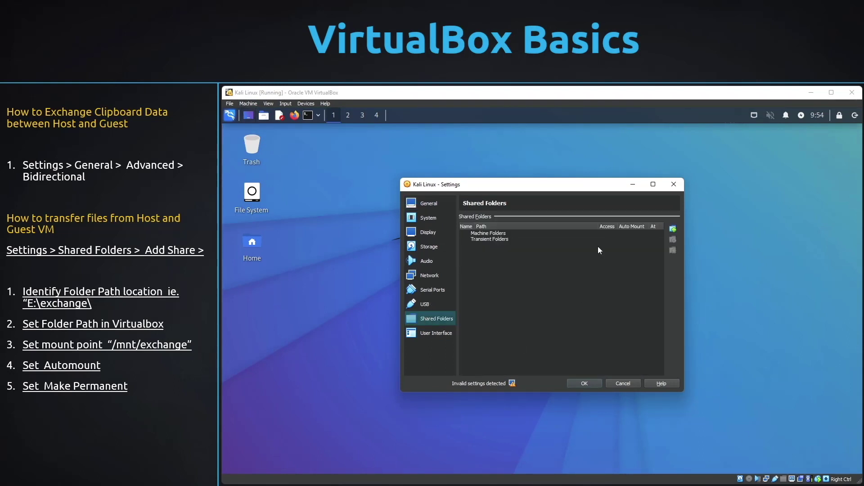
{"action": "left_click", "coordinate": [673, 228]}
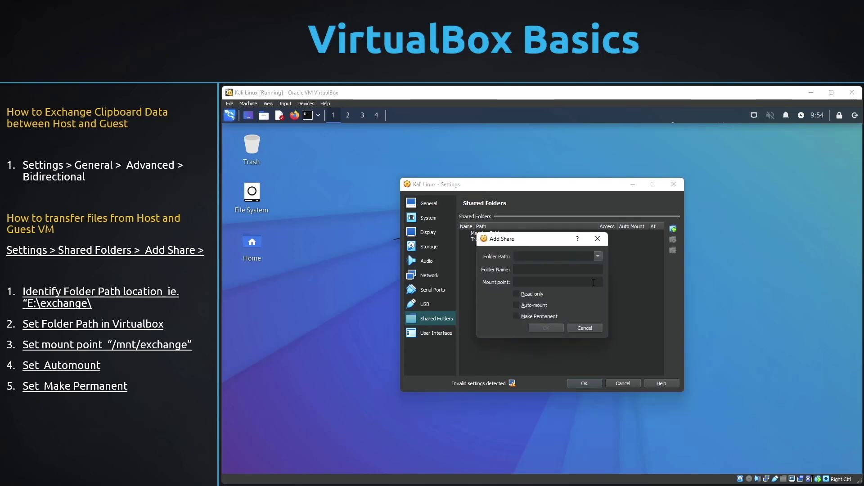
{"action": "left_click", "coordinate": [598, 258]}
{"action": "left_click", "coordinate": [552, 274]}
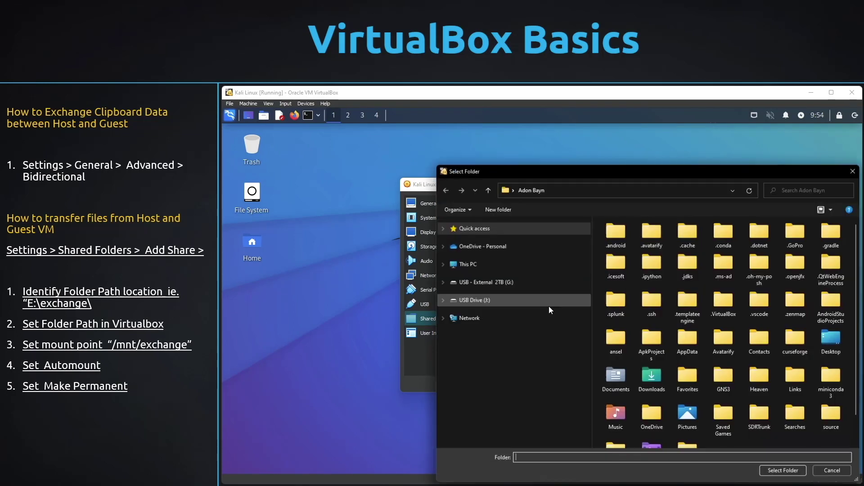
{"action": "left_click", "coordinate": [487, 394]}
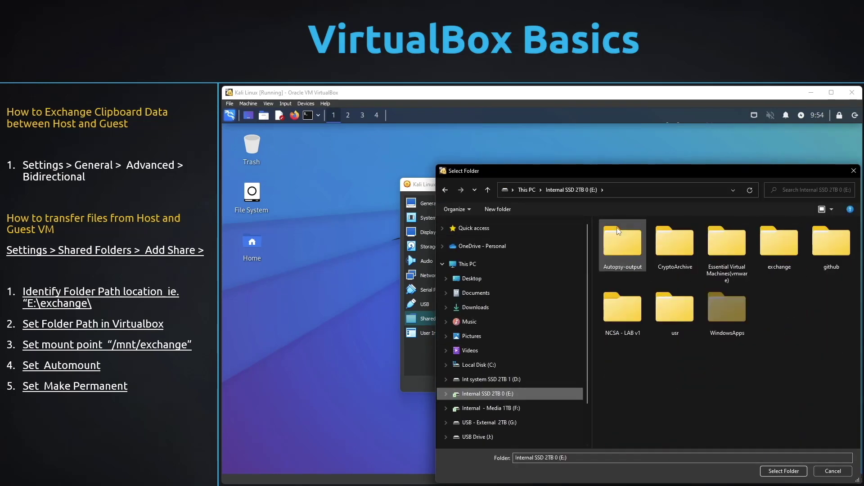
{"action": "left_click_drag", "start_coordinate": [607, 172], "coordinate": [488, 126]}
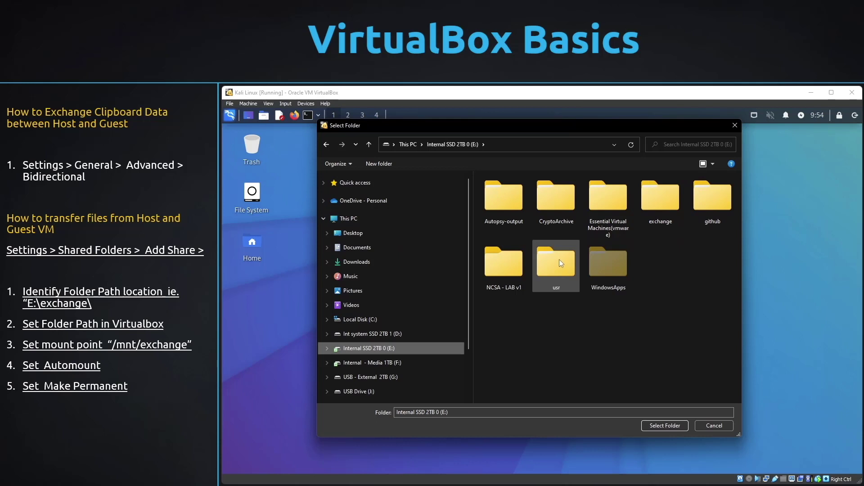
{"action": "left_click", "coordinate": [644, 215]}
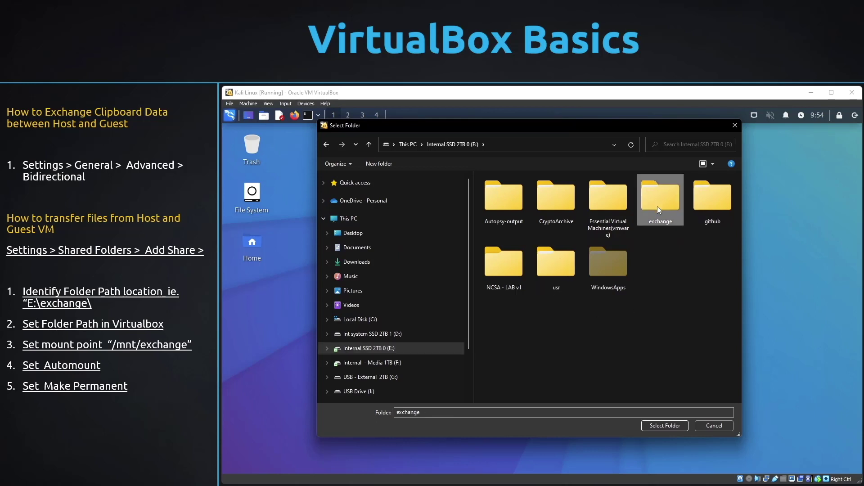
{"action": "left_click", "coordinate": [656, 427]}
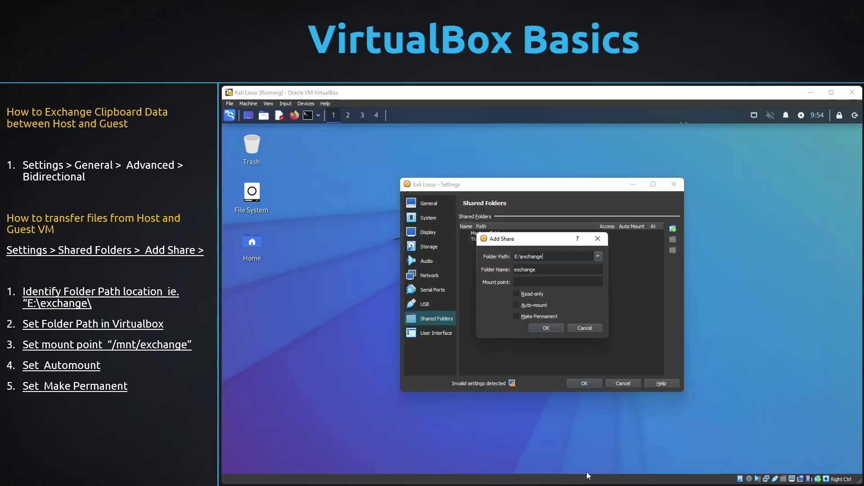
{"action": "left_click", "coordinate": [566, 283]}
{"action": "type", "text": "/mnt"}
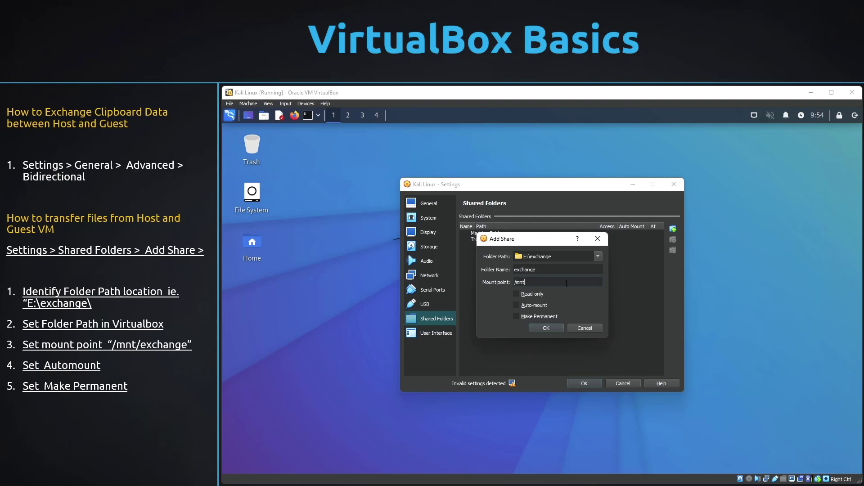
{"action": "type", "text": "/exchange"}
{"action": "key", "text": "Escape"}
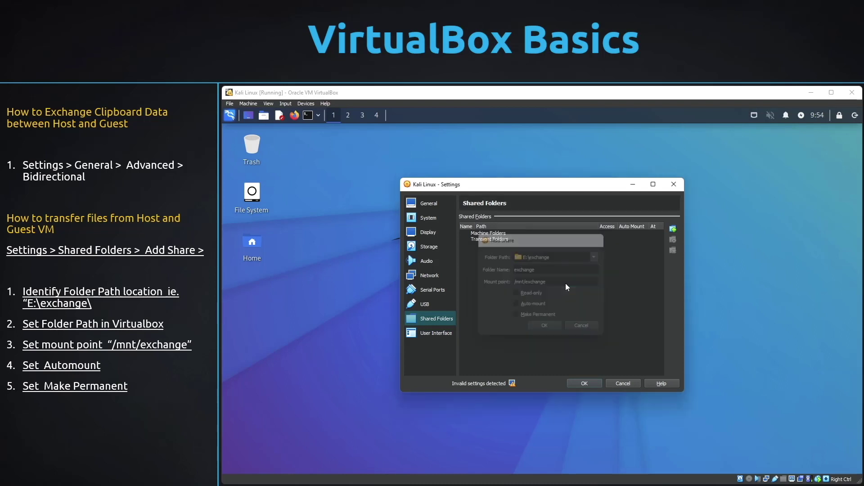
Step: Add E:\exchange as a permanent, auto-mounted shared folder with mount point /mnt/exchange, and save the machine settings
{"action": "left_click", "coordinate": [675, 231]}
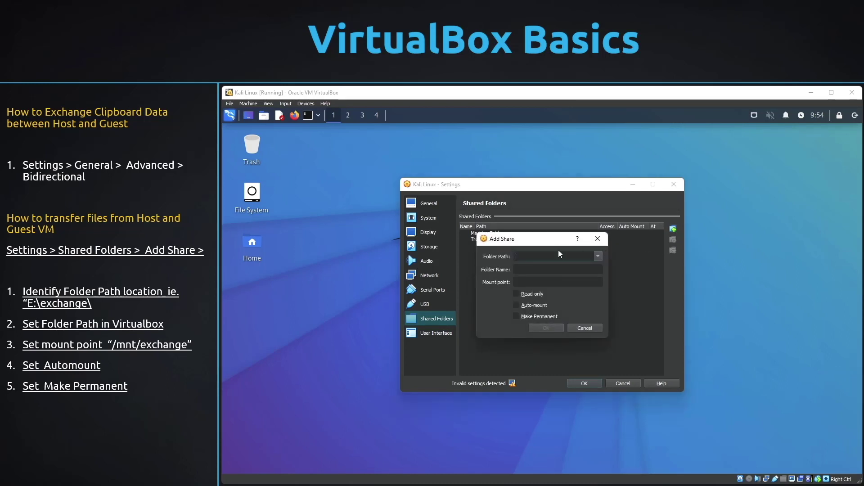
{"action": "left_click", "coordinate": [597, 256]}
{"action": "left_click", "coordinate": [541, 278]}
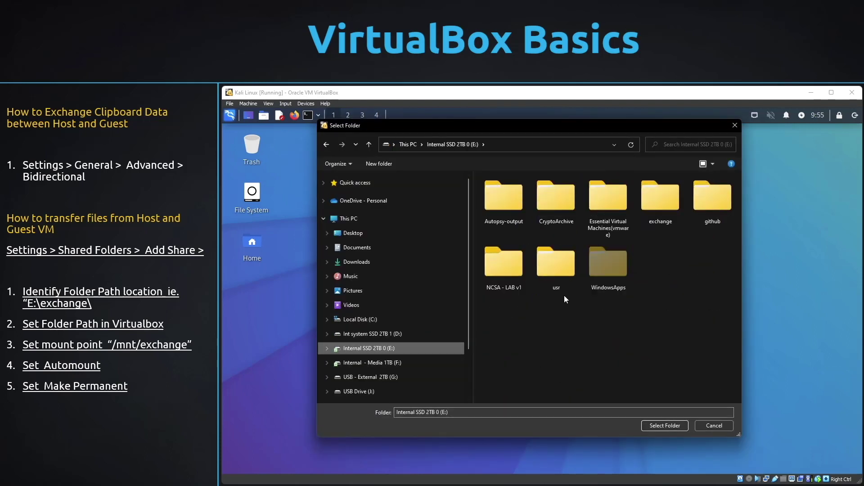
{"action": "left_click", "coordinate": [660, 198]}
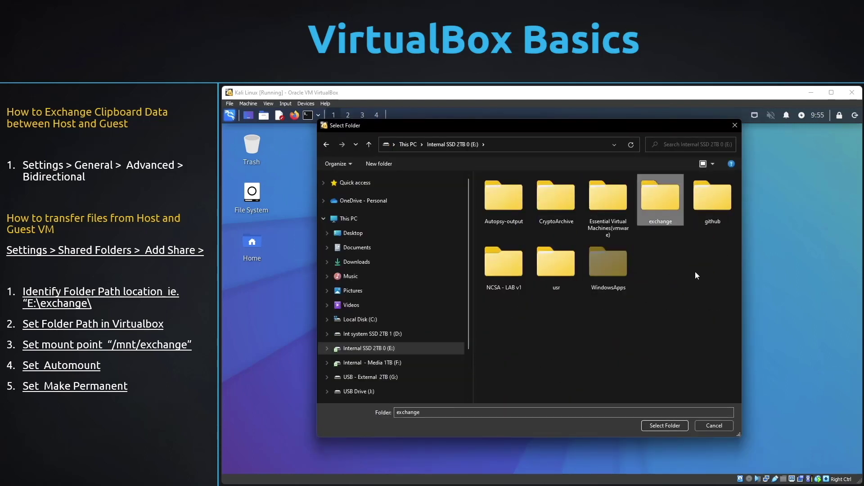
{"action": "left_click", "coordinate": [667, 428]}
{"action": "left_click", "coordinate": [565, 282]}
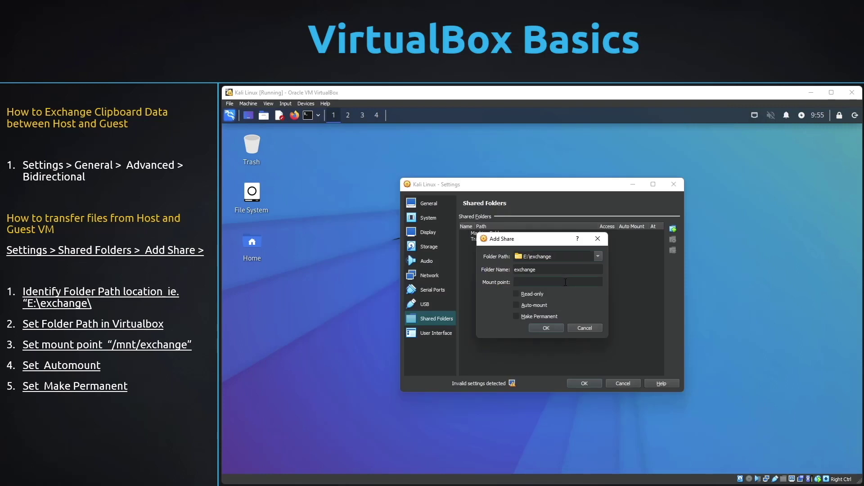
{"action": "type", "text": "/mnt/exchange"}
{"action": "left_click", "coordinate": [554, 330]}
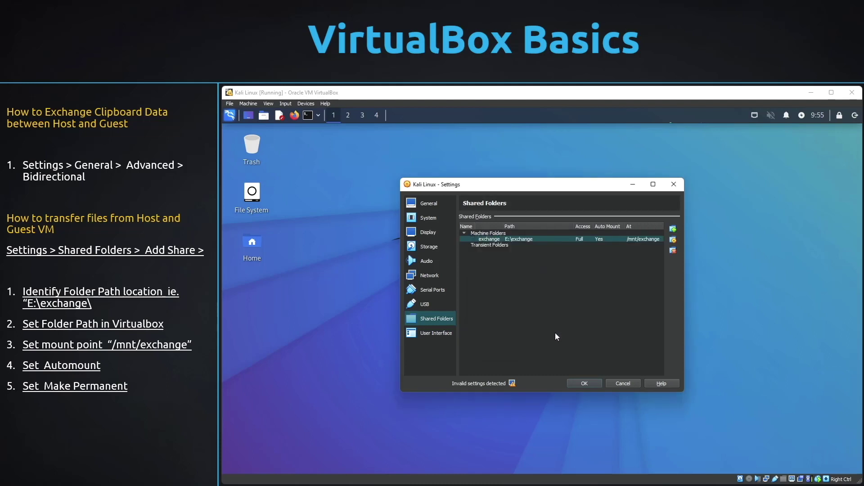
{"action": "left_click", "coordinate": [584, 383]}
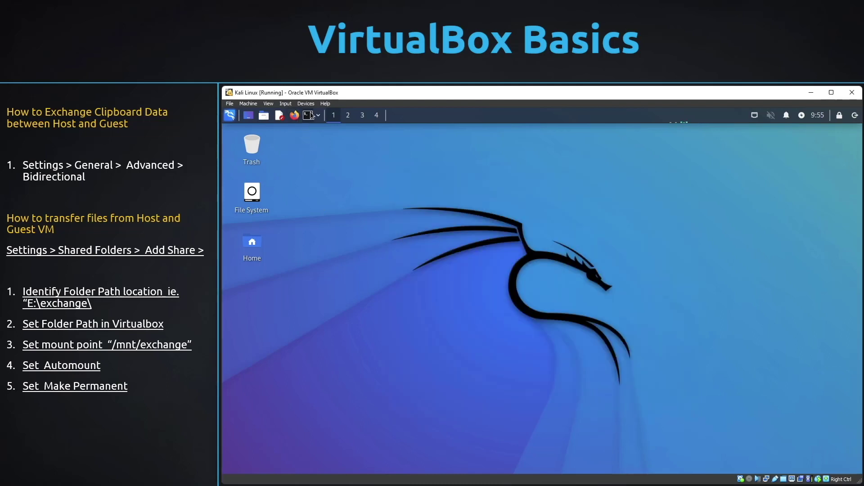
Step: Start a new Kali terminal, change to /mnt with "cd /mnt", and list its contents with "ls"
{"action": "left_click", "coordinate": [310, 115]}
{"action": "type", "text": "cd /mnt"}
{"action": "key", "text": "Return"}
{"action": "type", "text": "ls"}
{"action": "key", "text": "Return"}
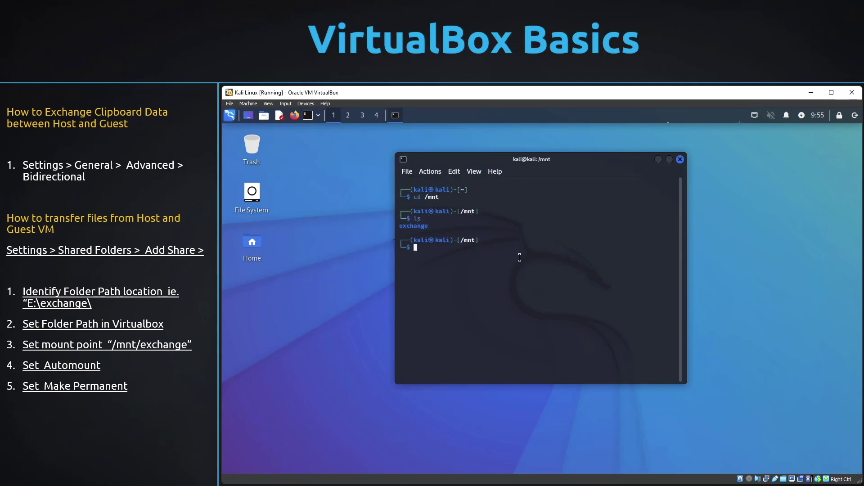
Step: Change into the exchange folder under /mnt and list its files with "ls"
{"action": "type", "text": "cd exchange/"}
{"action": "key", "text": "Return"}
{"action": "type", "text": "ls"}
{"action": "key", "text": "Return"}
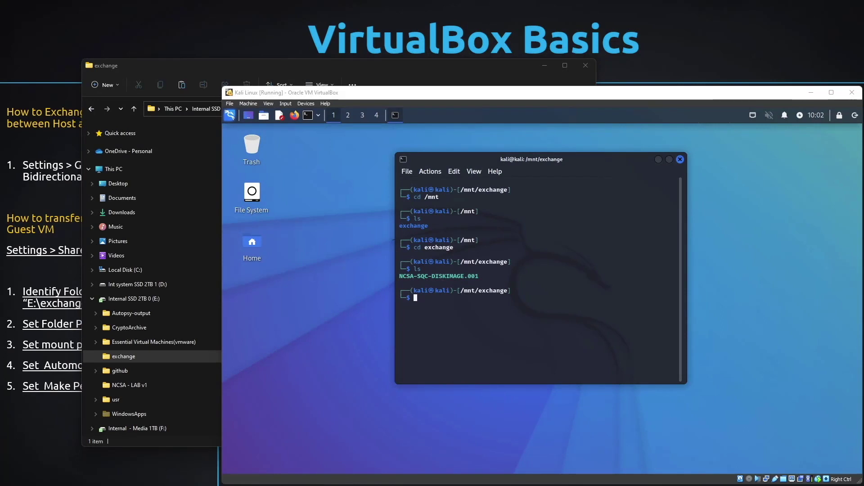
Step: Switch to File Explorer on the host, show the usr folder of drive E:, widen the window, and sort the items by size
{"action": "key", "text": "alt+Tab"}
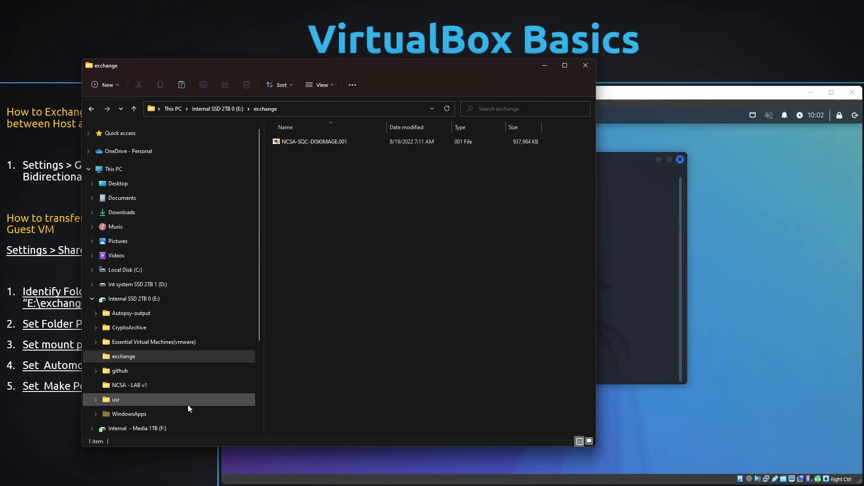
{"action": "left_click", "coordinate": [162, 404]}
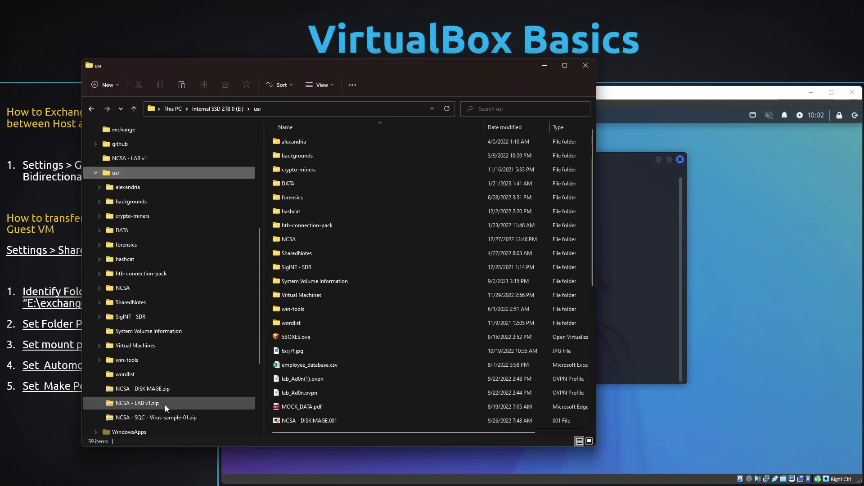
{"action": "left_click", "coordinate": [571, 127]}
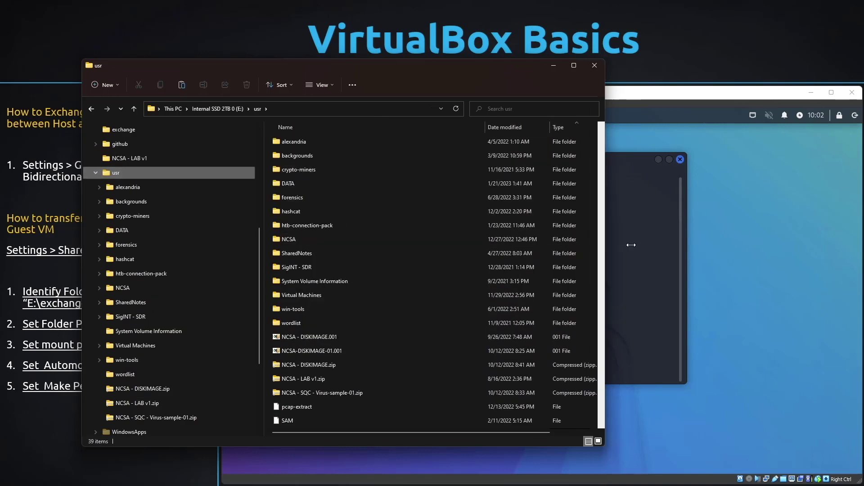
{"action": "left_click_drag", "start_coordinate": [595, 240], "coordinate": [775, 238]}
{"action": "left_click", "coordinate": [621, 128]}
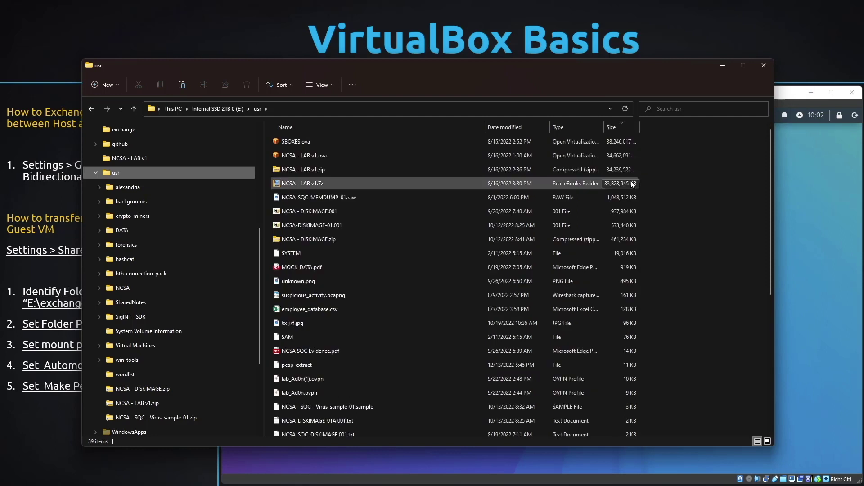
Step: Copy the six smallest files in usr, from NCSA - SQC - Virus-sample-01.sample through NCSA - SQC - Virus-sample-01.zip, into the exchange folder on drive E:
{"action": "scroll", "coordinate": [645, 297], "scroll_direction": "down", "scroll_amount": 6}
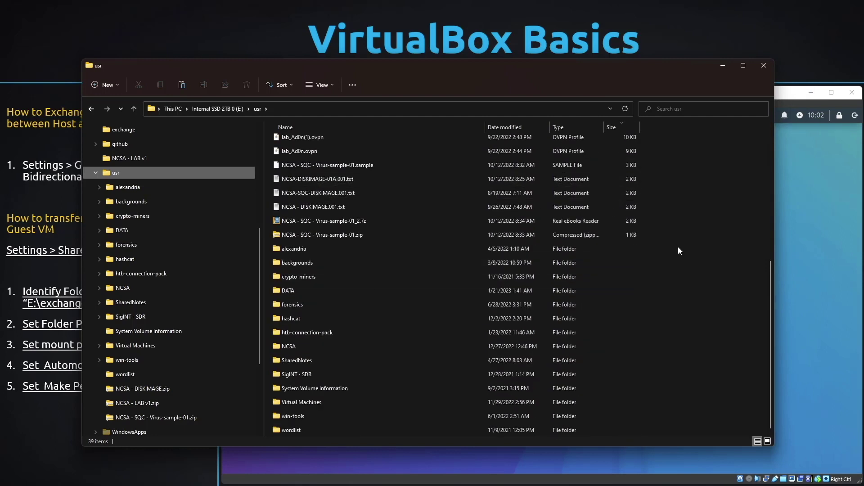
{"action": "left_click_drag", "start_coordinate": [668, 237], "coordinate": [292, 166]}
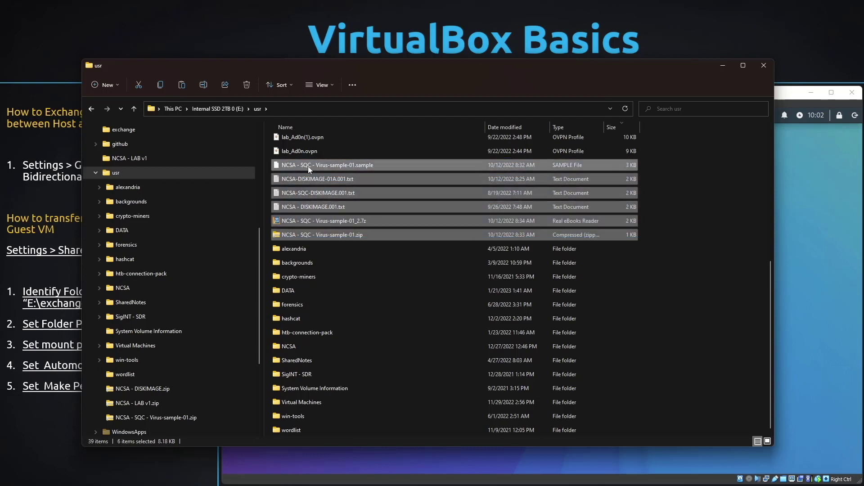
{"action": "right_click", "coordinate": [333, 171]}
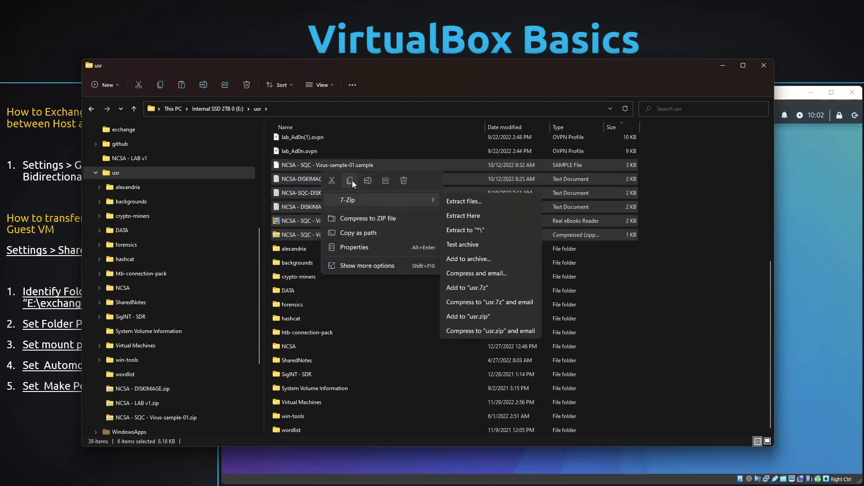
{"action": "key", "text": "Escape"}
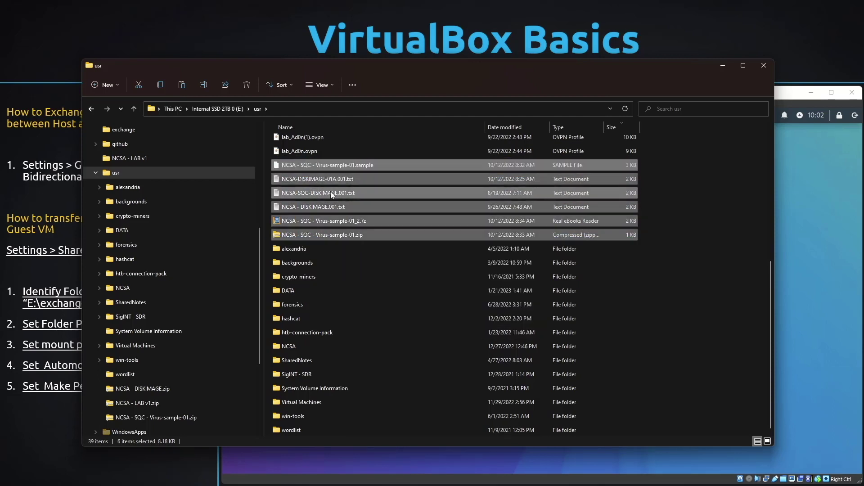
{"action": "left_click", "coordinate": [95, 173]}
{"action": "left_click", "coordinate": [123, 216]}
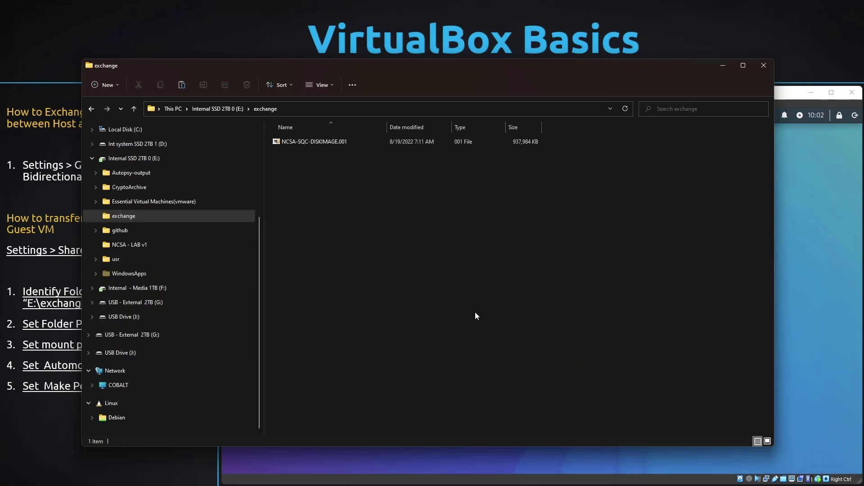
{"action": "right_click", "coordinate": [474, 303]}
{"action": "left_click", "coordinate": [488, 313]}
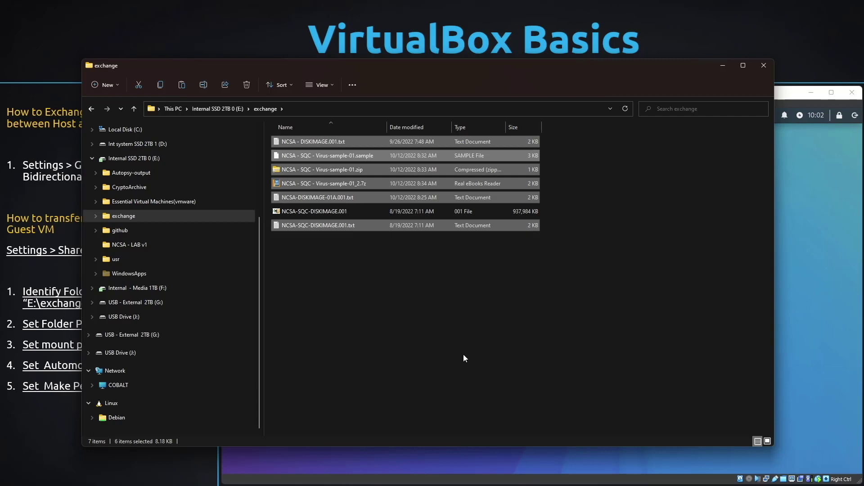
Step: Return to the Kali terminal, list the shared exchange folder again with "ls", and clear the screen
{"action": "left_click", "coordinate": [827, 223]}
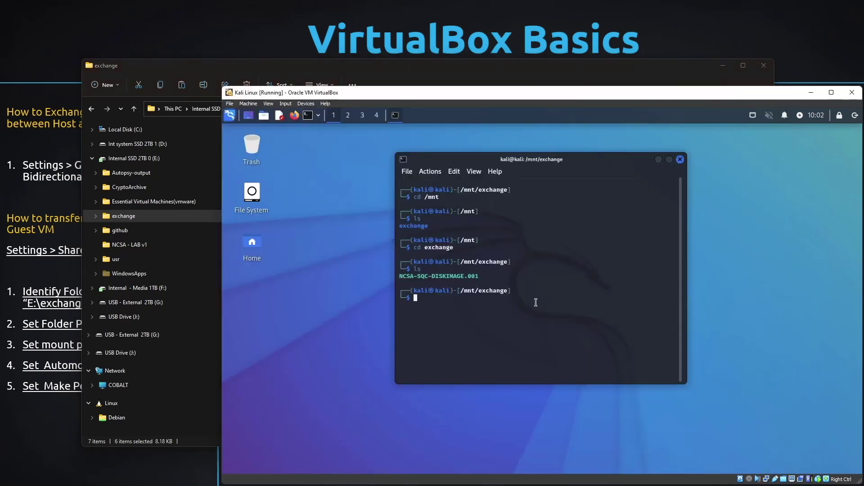
{"action": "type", "text": "ls"}
{"action": "key", "text": "Return"}
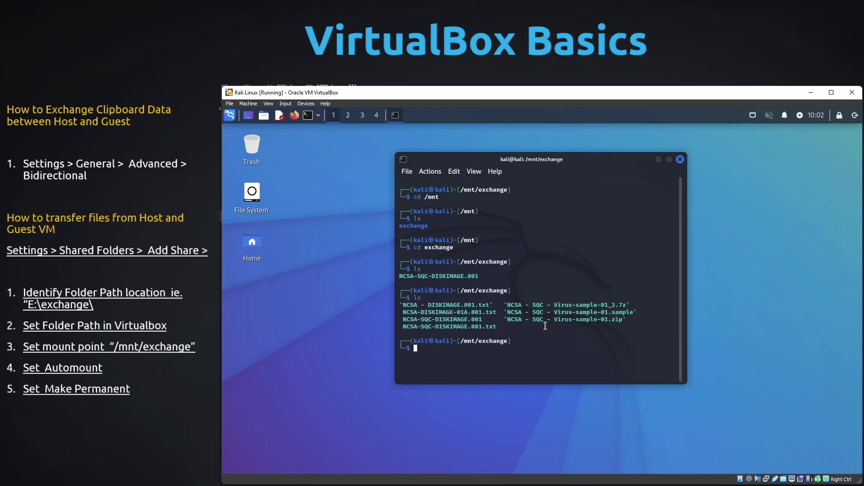
{"action": "type", "text": "clear"}
{"action": "key", "text": "Return"}
{"action": "type", "text": "cd /"}
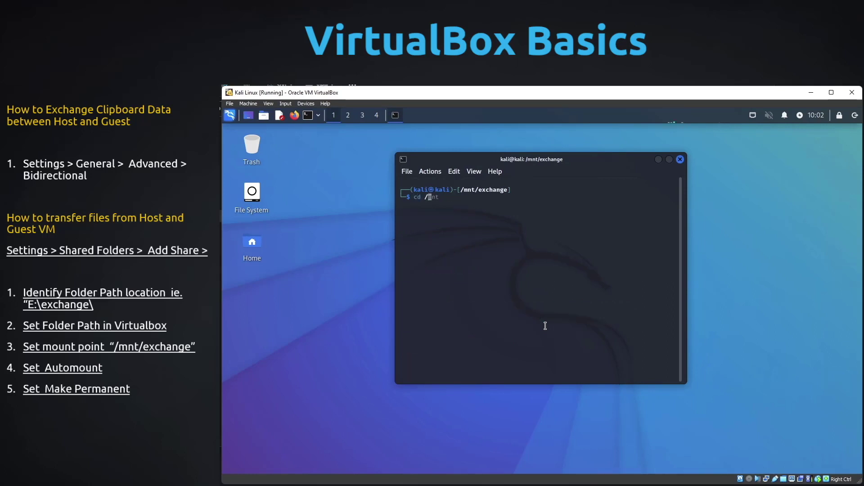
{"action": "key", "text": "BackSpace"}
{"action": "key", "text": "BackSpace"}
{"action": "key", "text": "BackSpace"}
{"action": "key", "text": "BackSpace"}
Step: Return to the Kali home directory with "cd" and list its contents
{"action": "type", "text": "cd"}
{"action": "key", "text": "Return"}
{"action": "type", "text": "ls"}
{"action": "key", "text": "Return"}
Step: Change into the Documents folder with "cd Documents" and list its contents
{"action": "type", "text": "cd Do"}
{"action": "key", "text": "Tab"}
{"action": "type", "text": "c"}
{"action": "key", "text": "Tab"}
{"action": "key", "text": "Return"}
{"action": "type", "text": "ls"}
{"action": "key", "text": "Return"}
Step: Copy NCSA-DISKIMAGE-01A.001.txt from /mnt/exchange into the current Documents folder with "cp"
{"action": "type", "text": "c"}
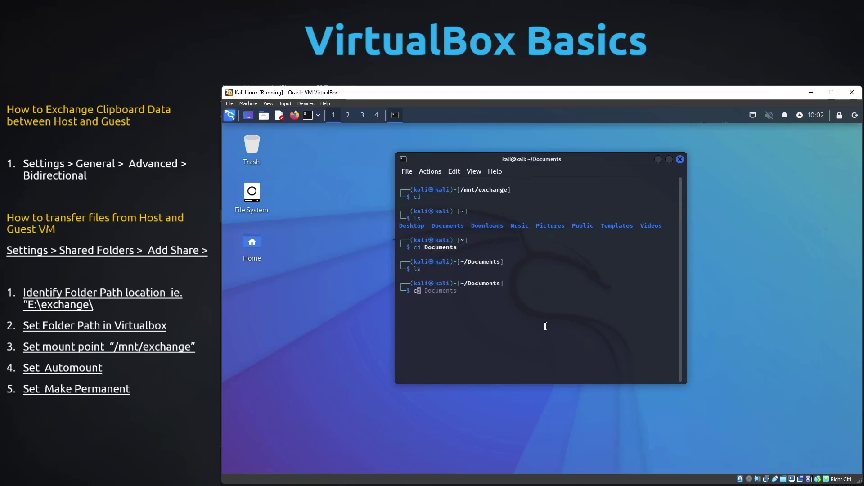
{"action": "type", "text": "p /mnt/exchange/"}
{"action": "key", "text": "Tab"}
{"action": "key", "text": "Tab"}
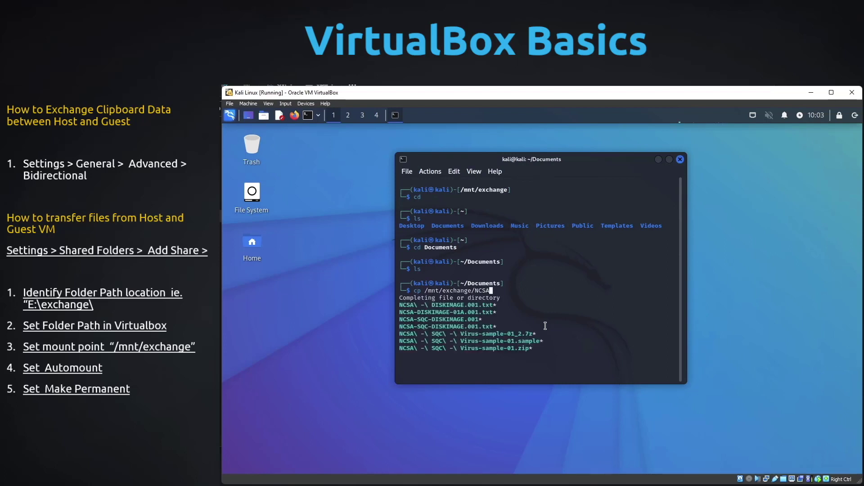
{"action": "key", "text": "Tab"}
{"action": "key", "text": "Tab"}
{"action": "key", "text": "Down"}
{"action": "key", "text": "Down"}
{"action": "key", "text": "Down"}
{"action": "key", "text": "Up"}
{"action": "key", "text": "Up"}
{"action": "key", "text": "Up"}
{"action": "key", "text": "Up"}
{"action": "key", "text": "Down"}
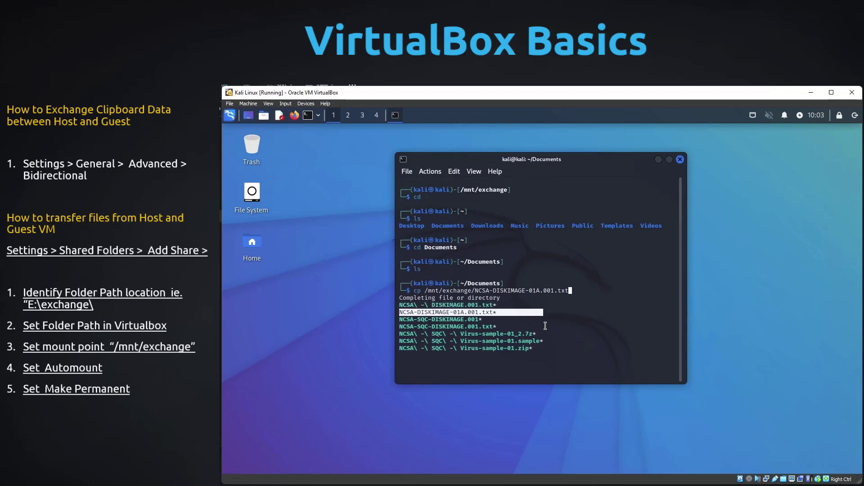
{"action": "type", "text": "."}
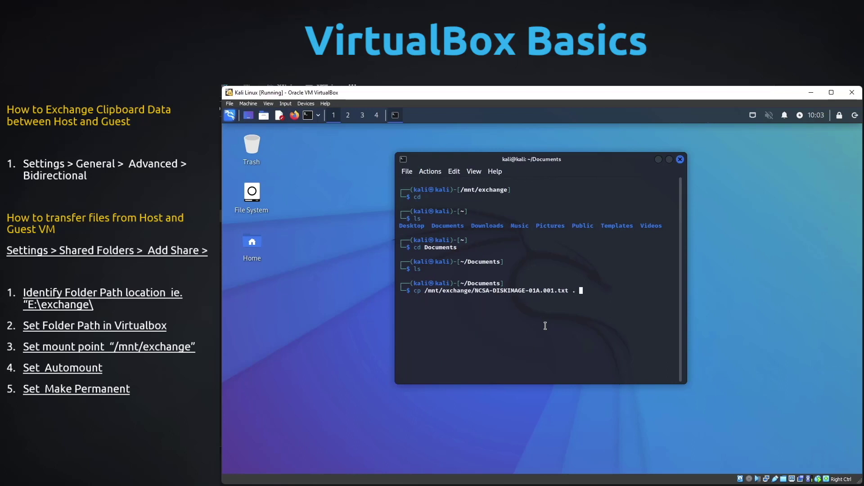
{"action": "key", "text": "Return"}
Step: List the files in the Documents folder with "ls" to check the copied file
{"action": "type", "text": "LS"}
{"action": "key", "text": "Return"}
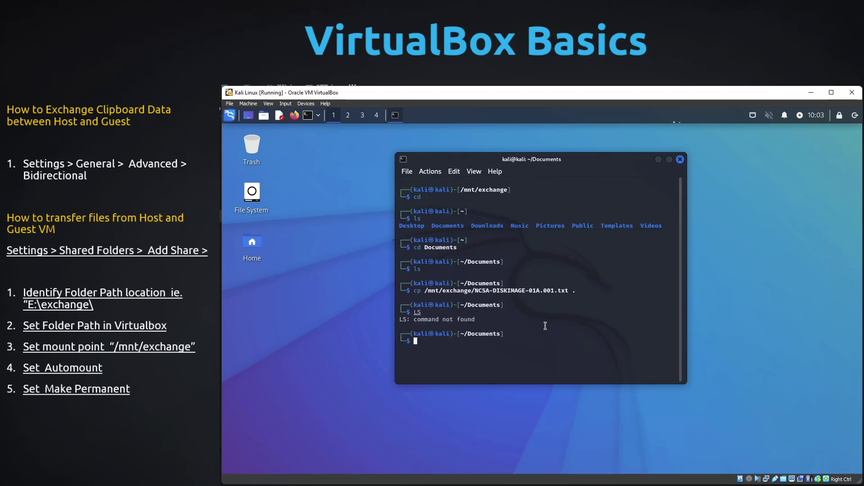
{"action": "type", "text": "ls"}
{"action": "key", "text": "Return"}
{"action": "type", "text": "LS"}
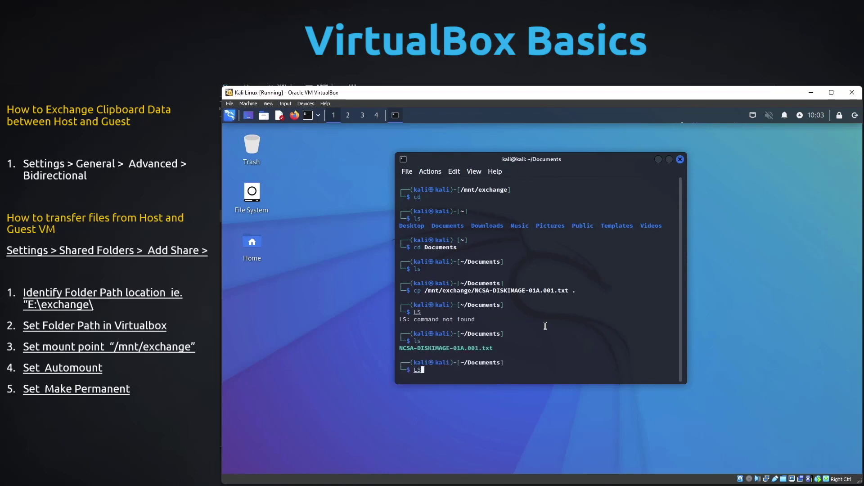